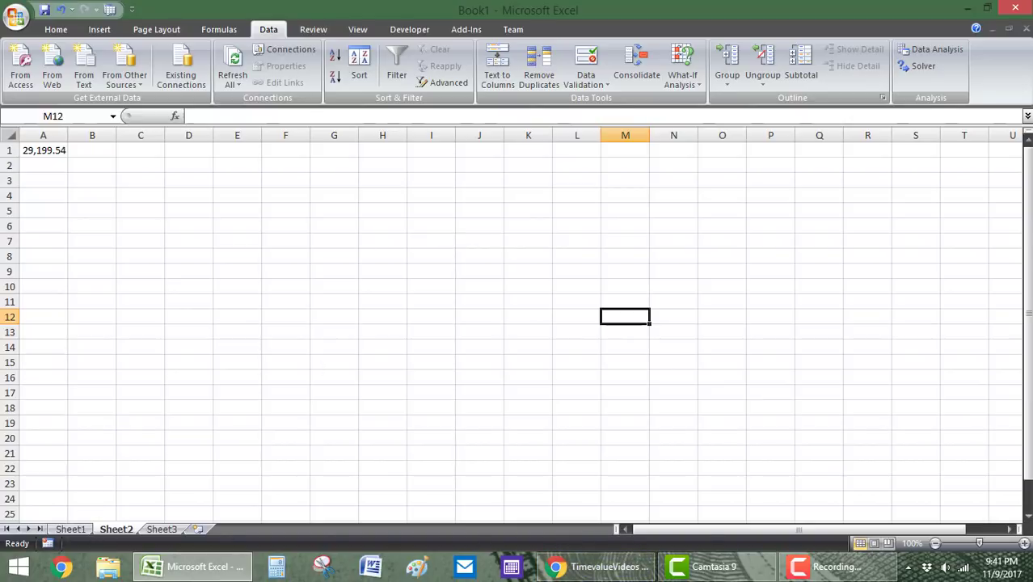
Open a new browser window and load the finance.google.com home page
{"action": "left_click", "coordinate": [599, 566]}
{"action": "left_click_drag", "start_coordinate": [639, 9], "coordinate": [1026, 69]}
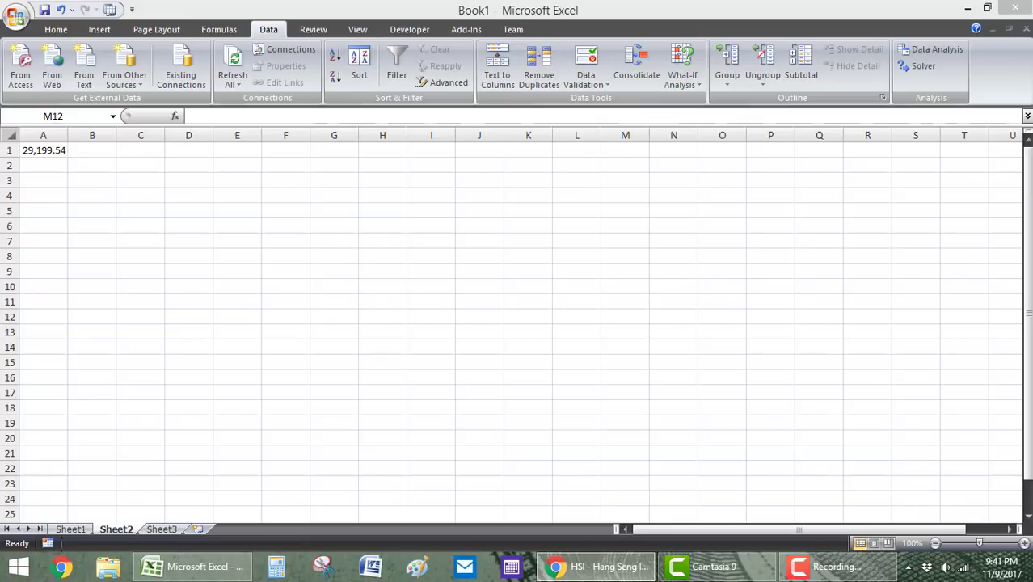
{"action": "middle_click", "coordinate": [598, 566]}
{"action": "key", "text": "ctrl+shift+t"}
{"action": "left_click", "coordinate": [190, 36]}
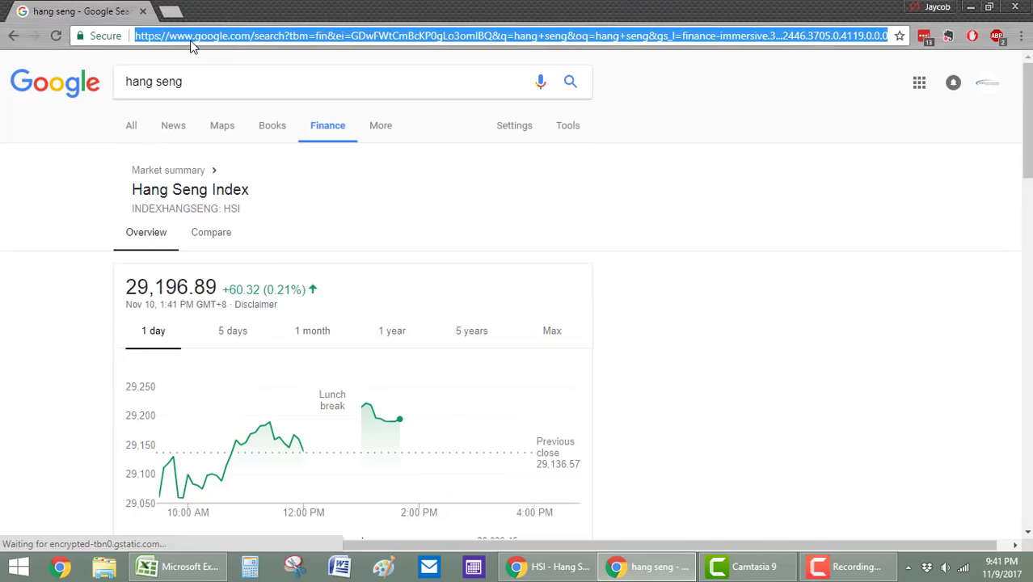
{"action": "type", "text": "finance.google.com"}
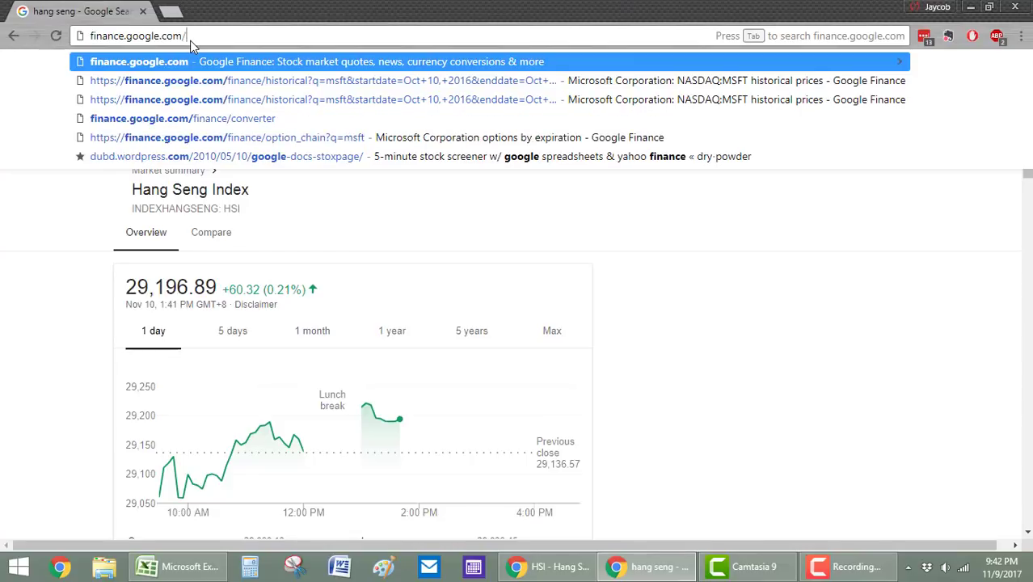
{"action": "type", "text": "/fina"}
{"action": "key", "text": "Return"}
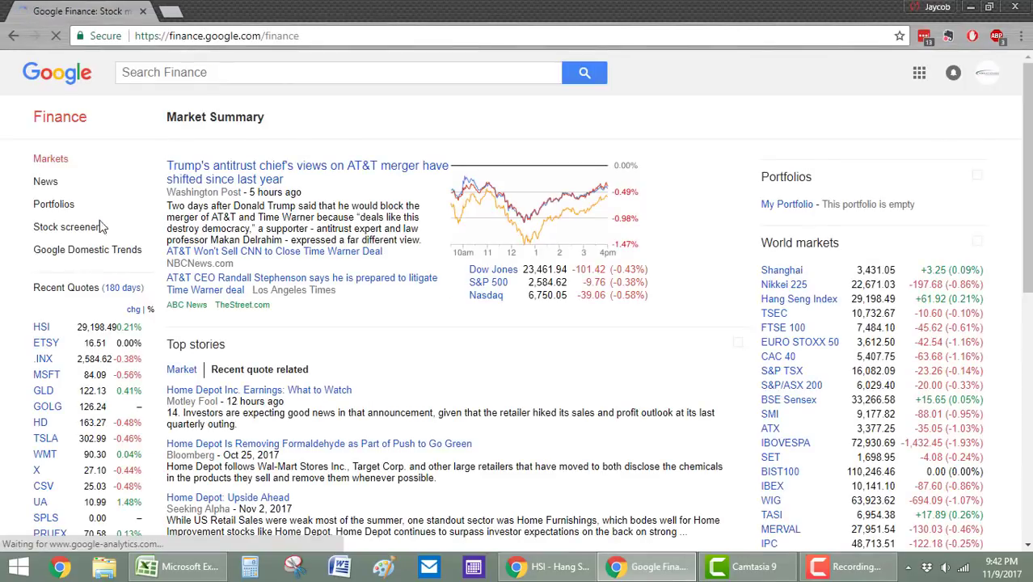
Open the HSI quote from Recent Quotes and copy its page address
{"action": "left_click", "coordinate": [40, 328]}
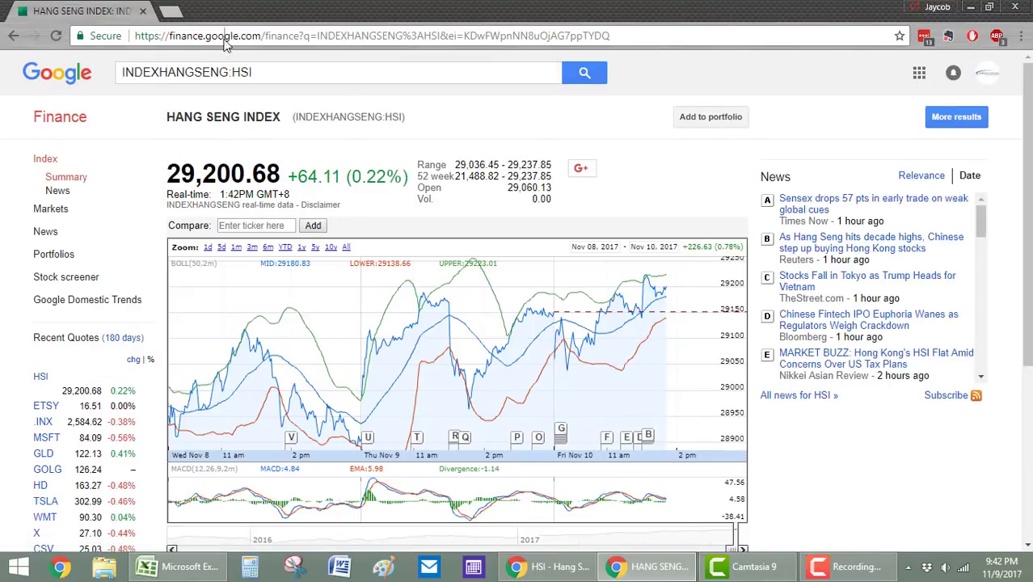
{"action": "key", "text": "ctrl+l"}
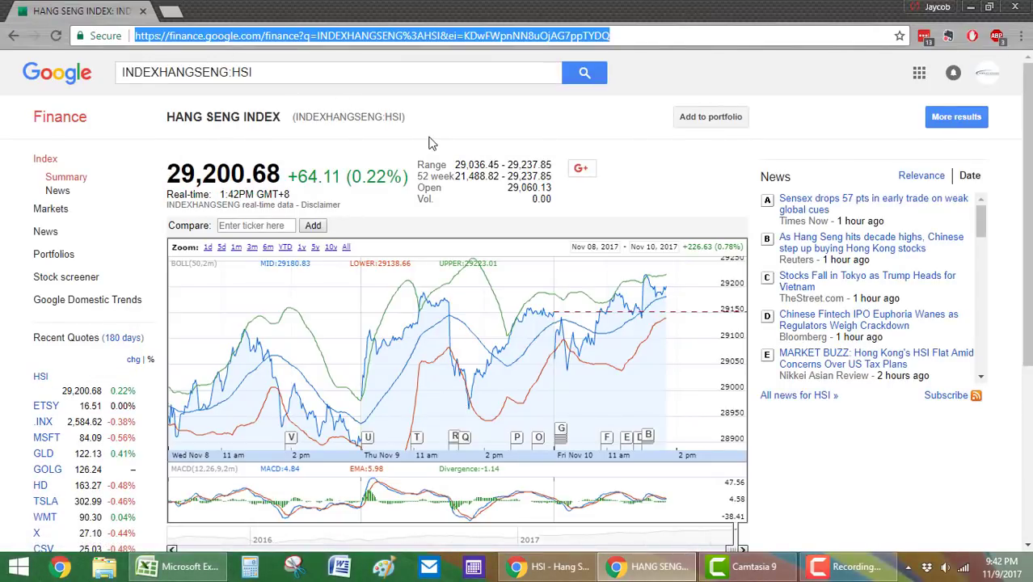
{"action": "key", "text": "alt+Tab"}
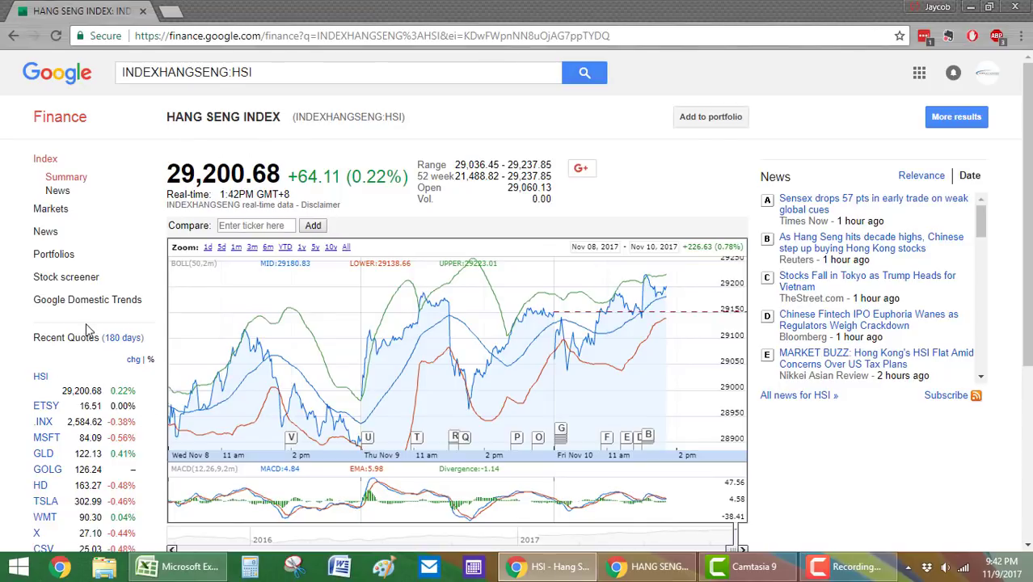
{"action": "scroll", "coordinate": [99, 339], "scroll_direction": "down", "scroll_amount": 1}
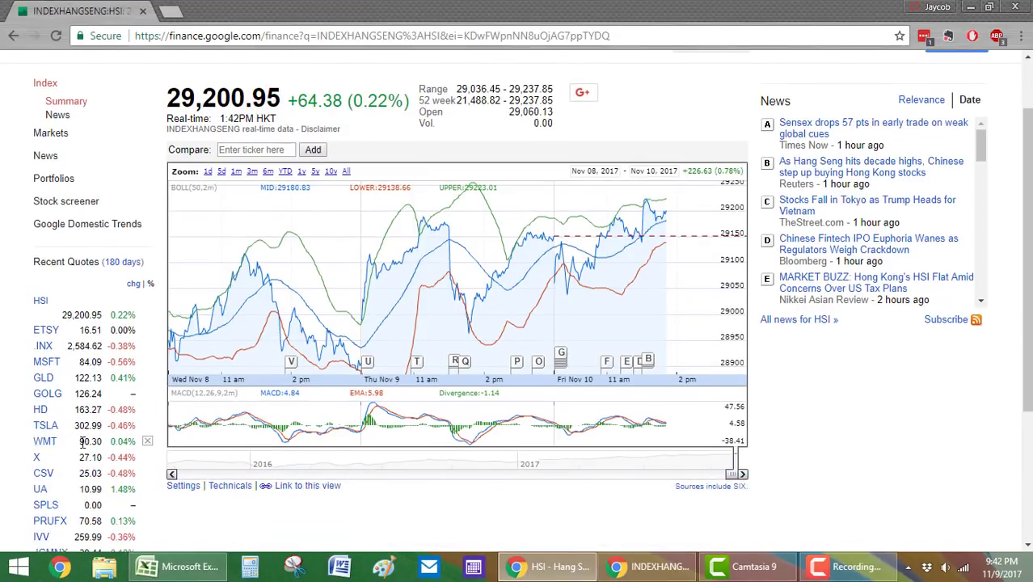
{"action": "scroll", "coordinate": [248, 273], "scroll_direction": "up", "scroll_amount": 1}
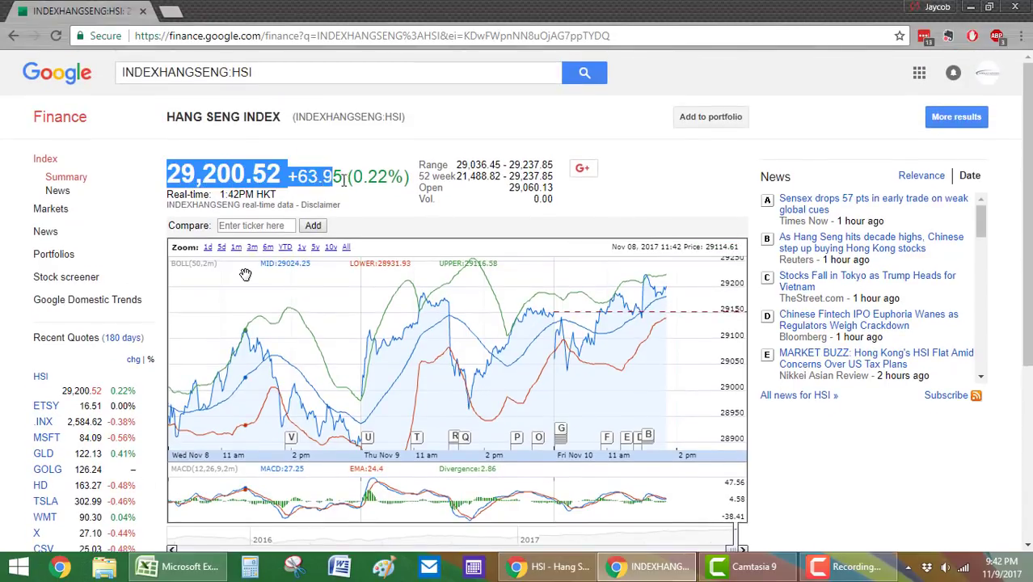
Delete all imported data on Sheet1 of Book1 while keeping the query
{"action": "left_click", "coordinate": [179, 566]}
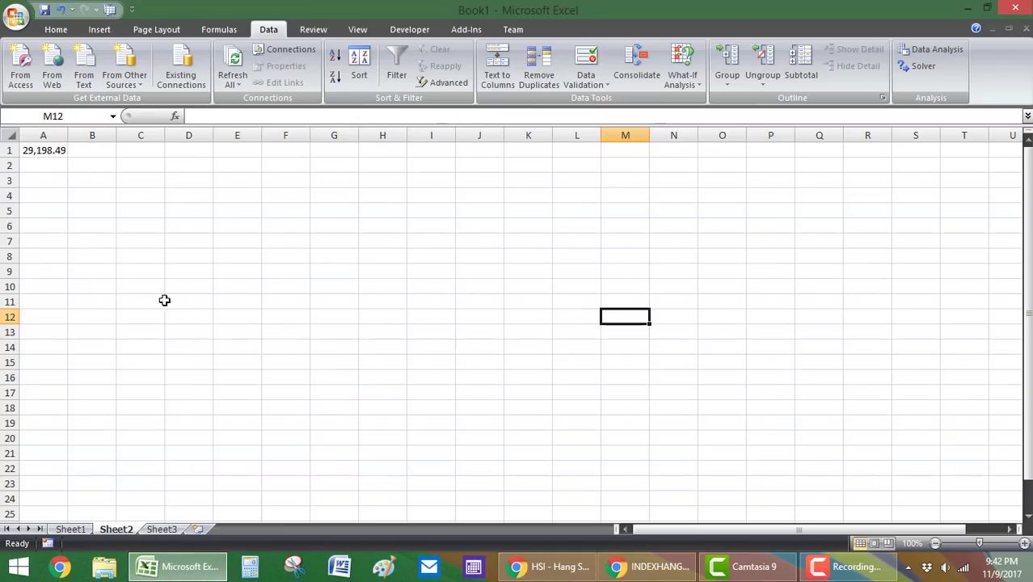
{"action": "left_click", "coordinate": [71, 529]}
{"action": "left_click", "coordinate": [13, 136]}
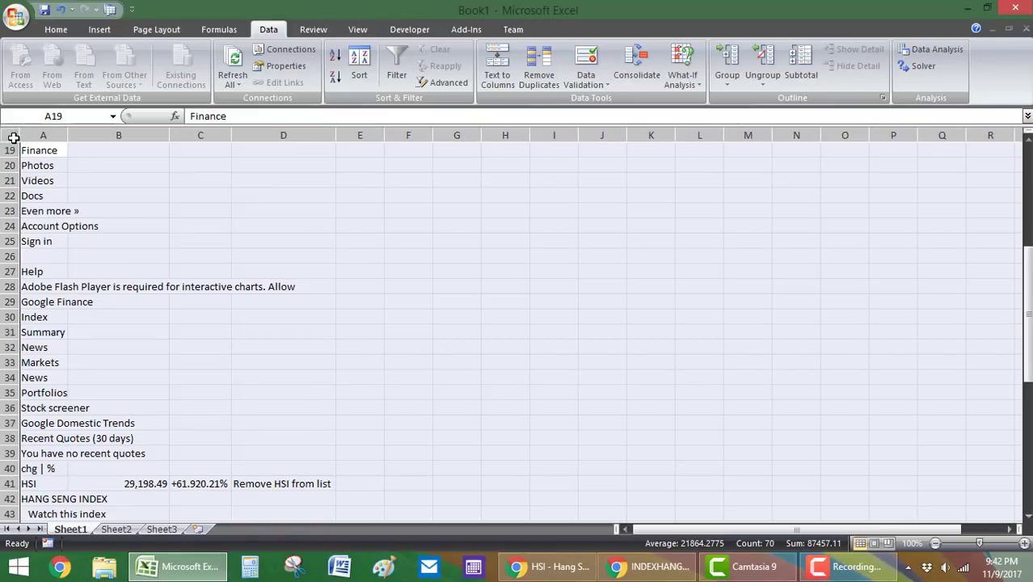
{"action": "key", "text": "Delete"}
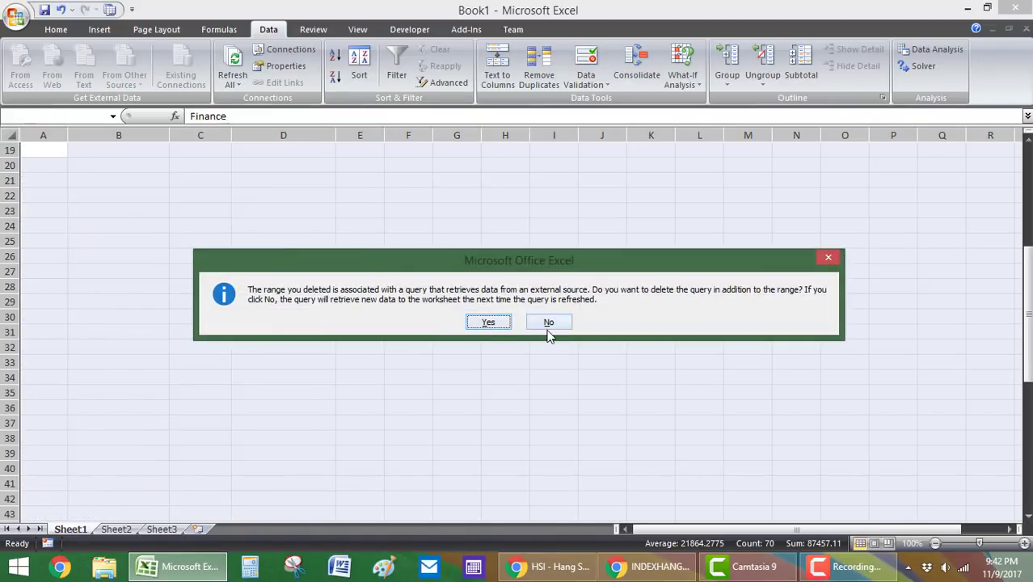
{"action": "left_click", "coordinate": [548, 328]}
{"action": "left_click", "coordinate": [558, 273]}
Close Book1 without saving and create a new blank workbook
{"action": "left_click", "coordinate": [1025, 29]}
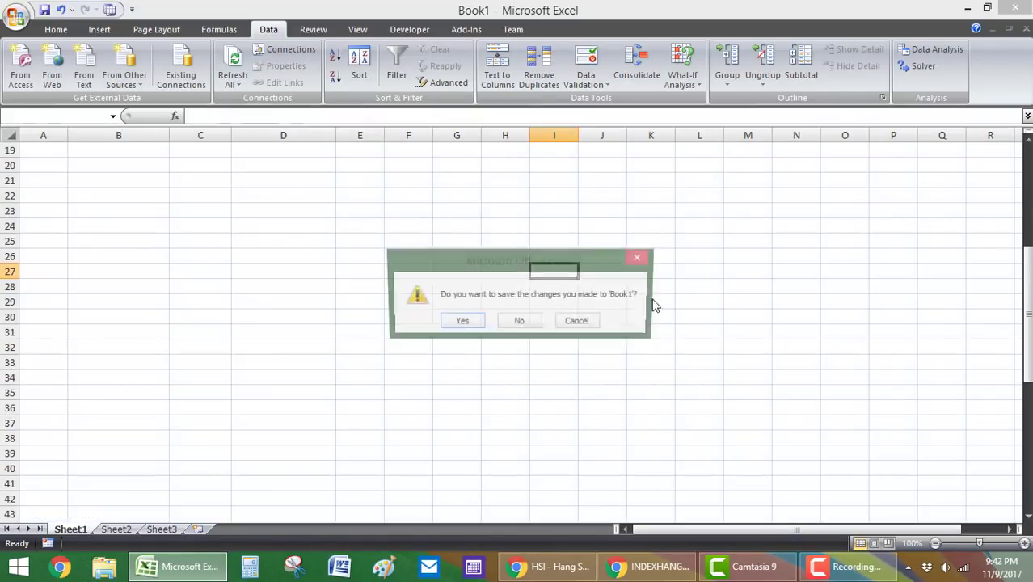
{"action": "left_click", "coordinate": [521, 322]}
{"action": "left_click", "coordinate": [15, 16]}
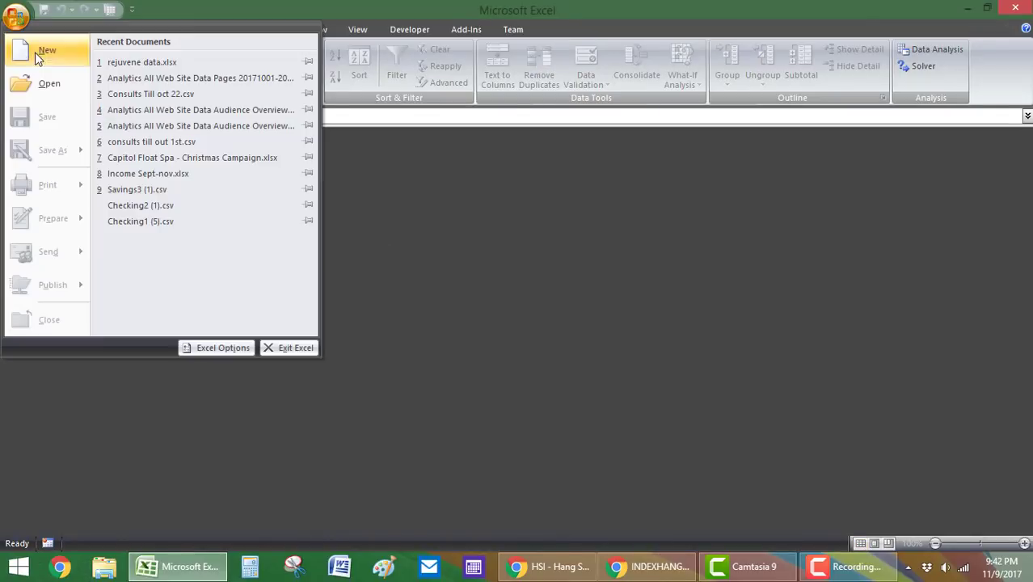
{"action": "left_click", "coordinate": [41, 54]}
{"action": "double_click", "coordinate": [362, 141]}
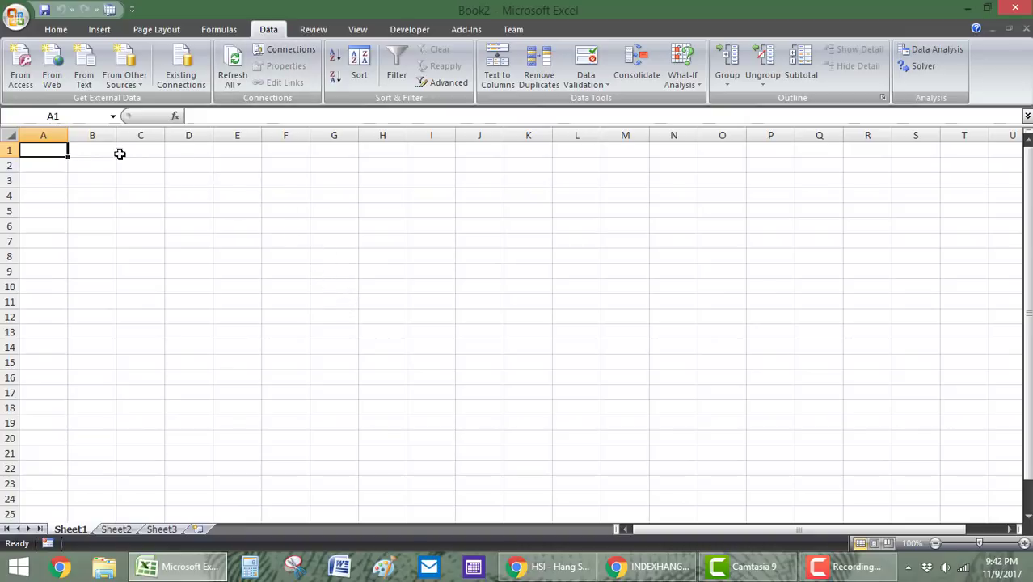
Start a From Web query and load the pasted Google Finance HSI address
{"action": "left_click", "coordinate": [52, 69]}
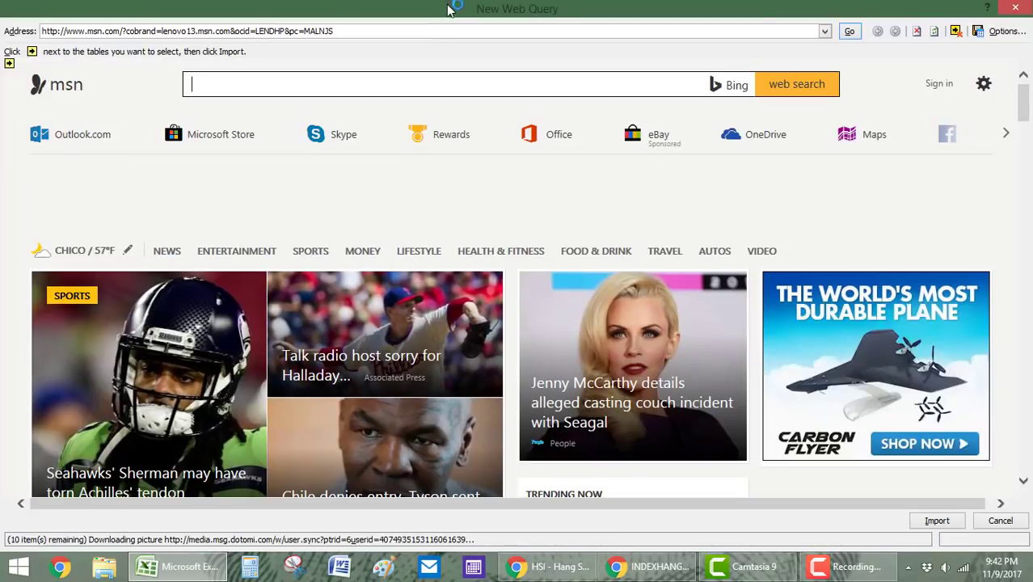
{"action": "left_click", "coordinate": [1010, 7]}
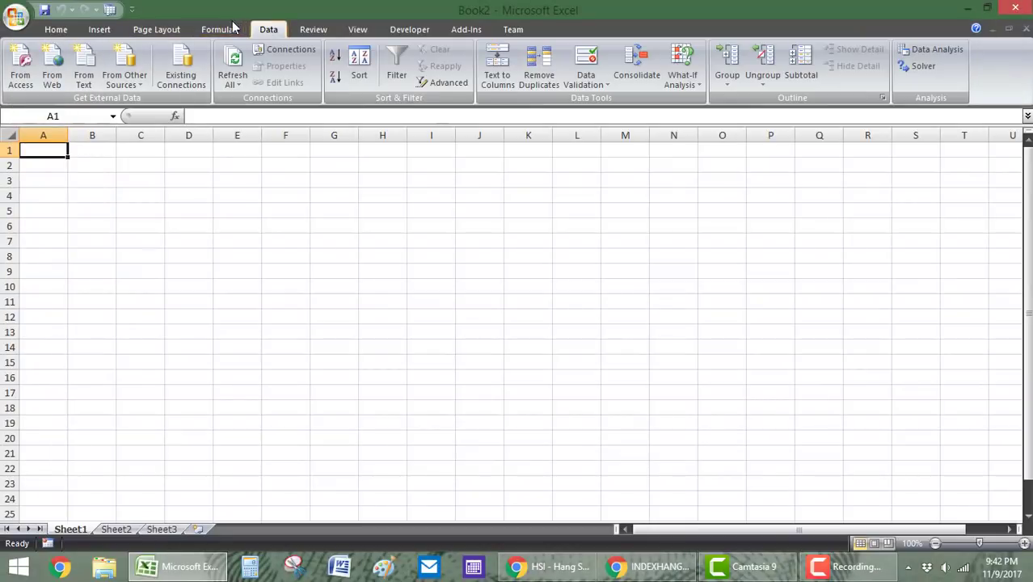
{"action": "left_click", "coordinate": [54, 87]}
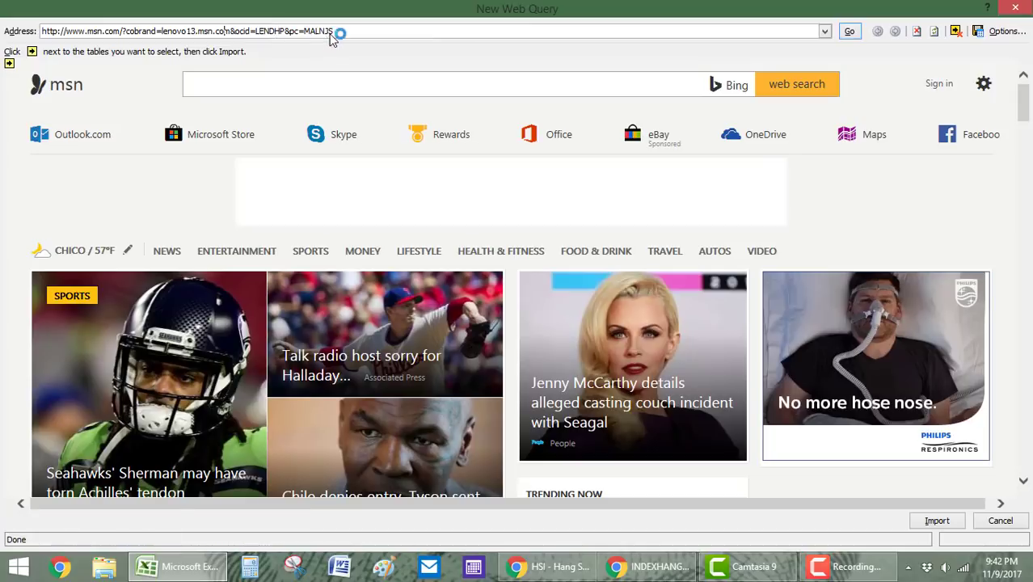
{"action": "left_click", "coordinate": [165, 32]}
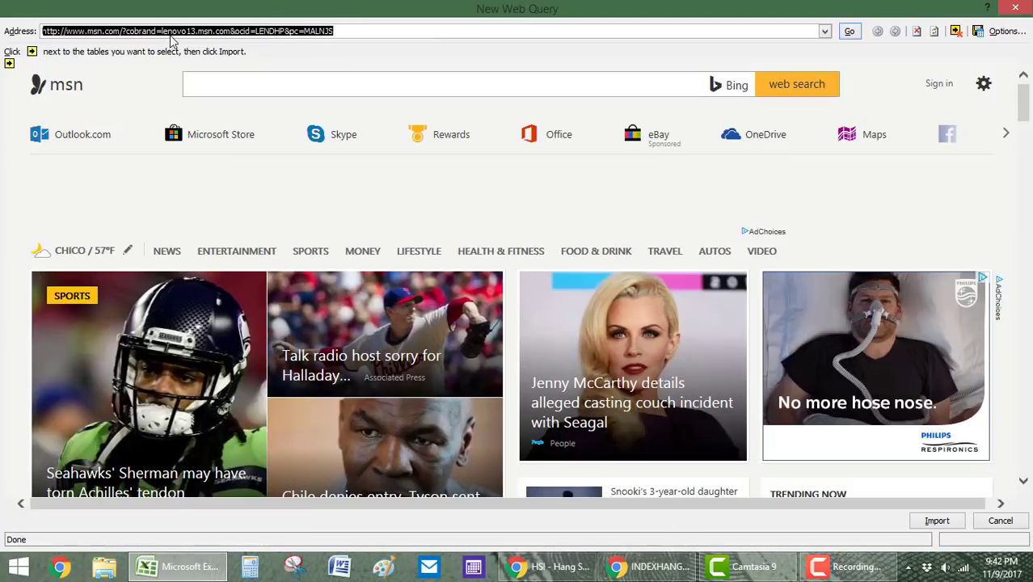
{"action": "type", "text": "https://finance.google.com/finance?q=INDEXHANGSENG%3AHSI&ei=KDwFWpnNN8uOJAG7ppTYDQ"}
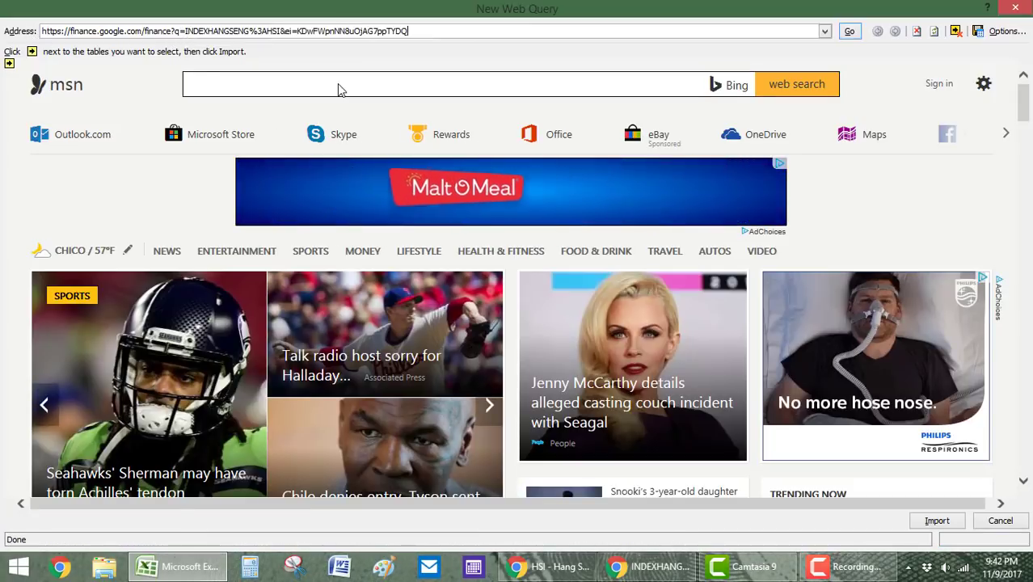
{"action": "key", "text": "Return"}
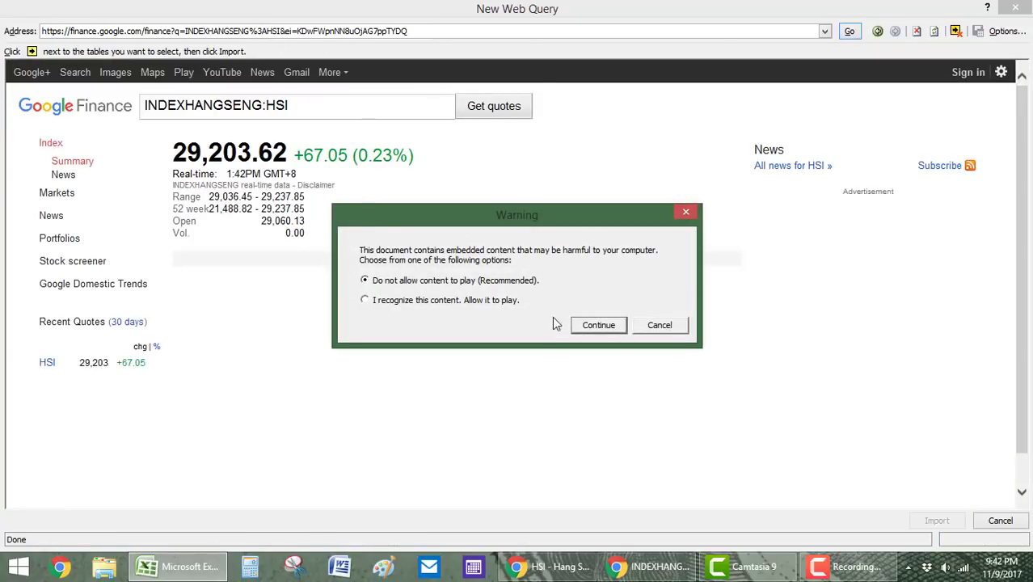
Get past the content warning, select the whole page, and import it
{"action": "left_click", "coordinate": [596, 327]}
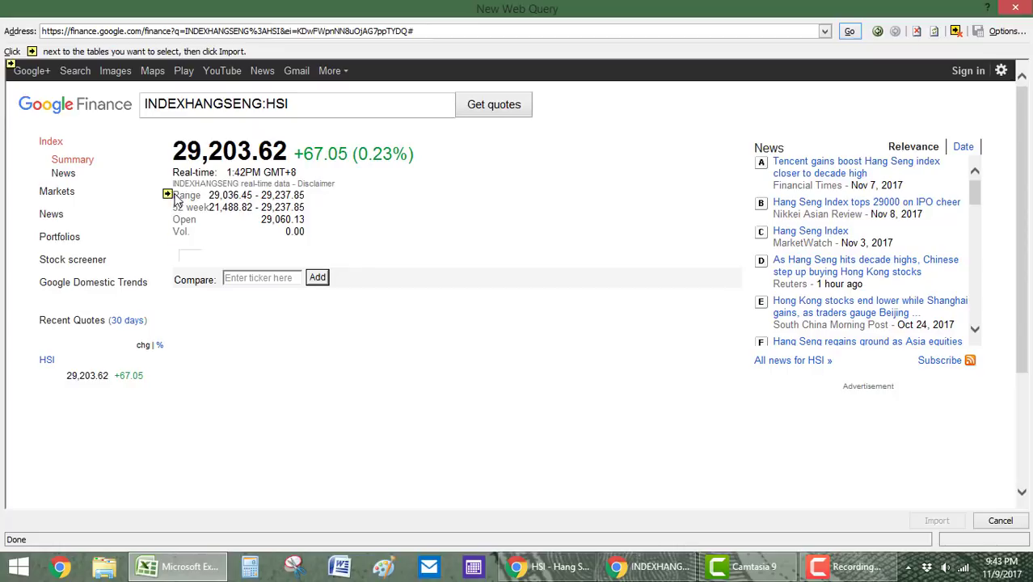
{"action": "left_click", "coordinate": [10, 63]}
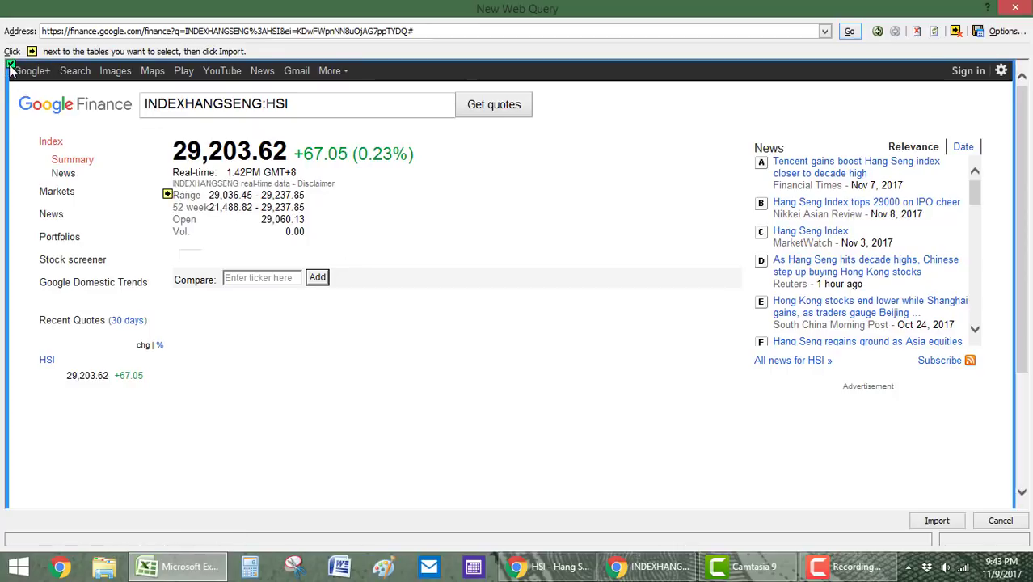
{"action": "left_click", "coordinate": [936, 520]}
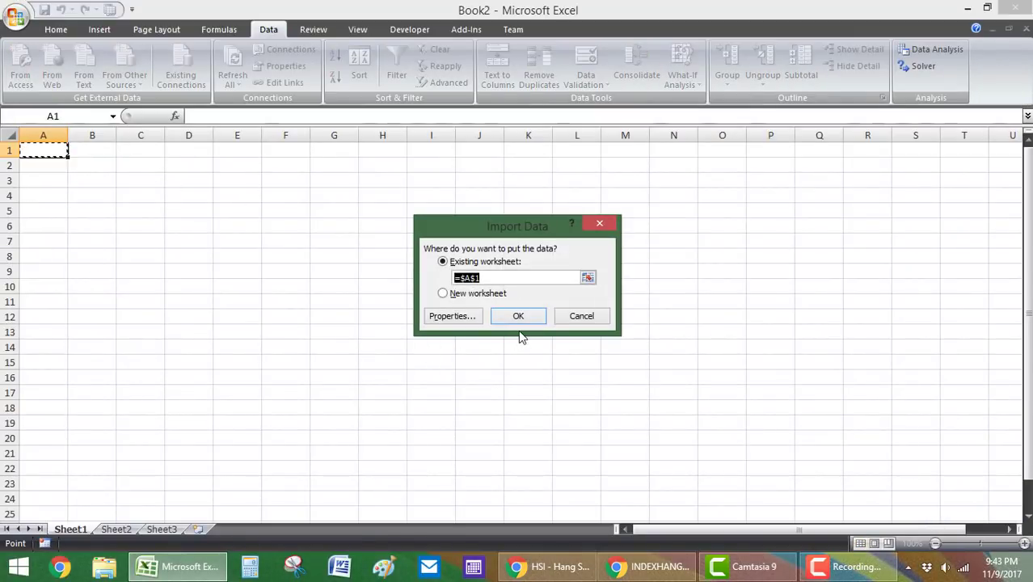
Set the data range to refresh every 1 minute and overwrite existing cells with new data
{"action": "left_click", "coordinate": [468, 315]}
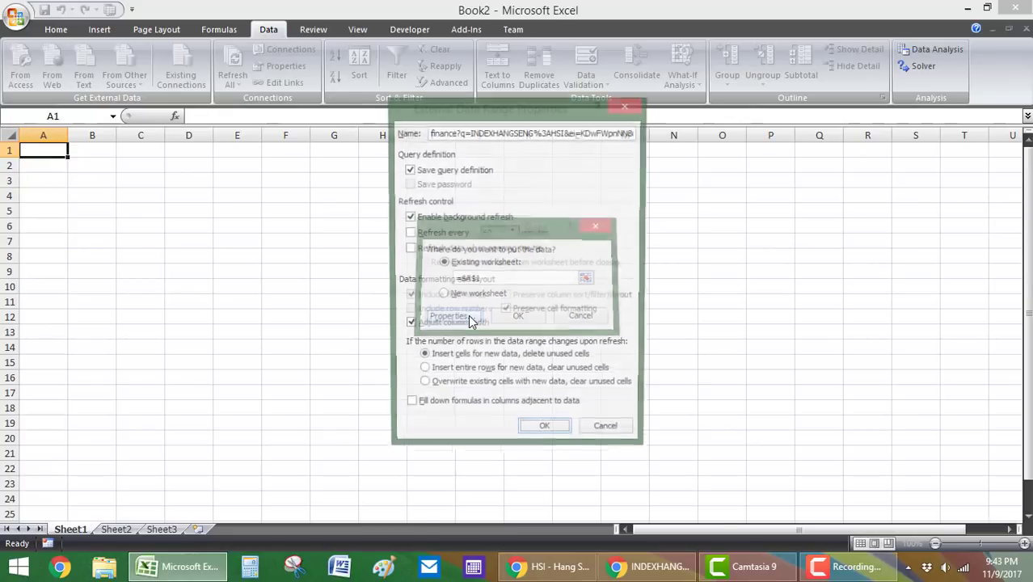
{"action": "left_click", "coordinate": [429, 234]}
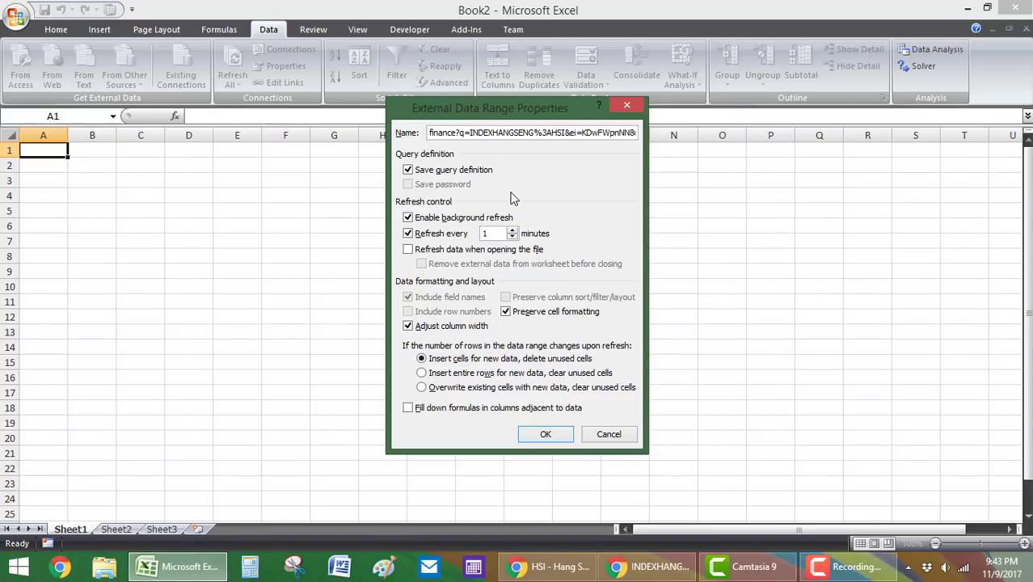
{"action": "left_click", "coordinate": [437, 392]}
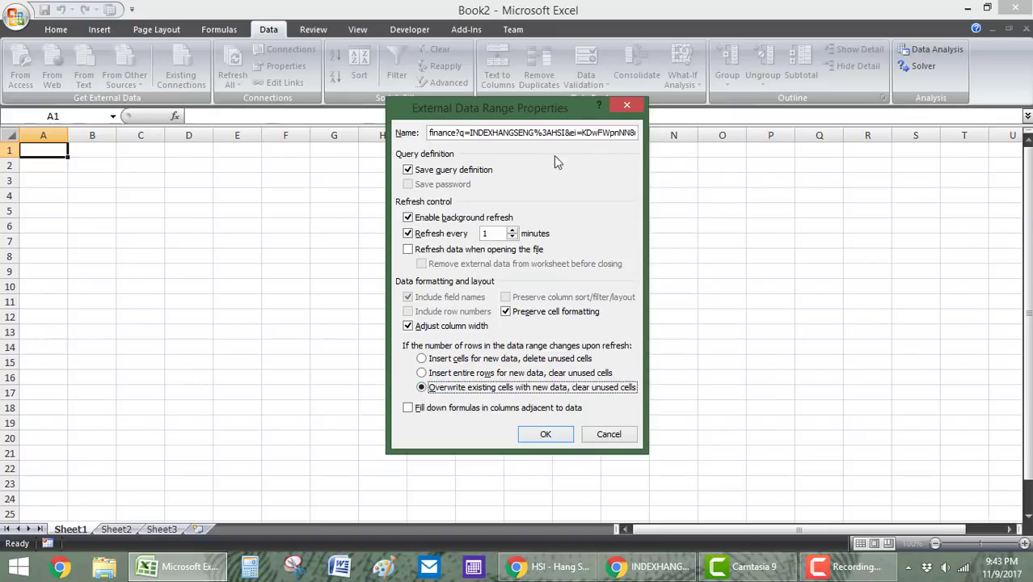
{"action": "left_click", "coordinate": [546, 434]}
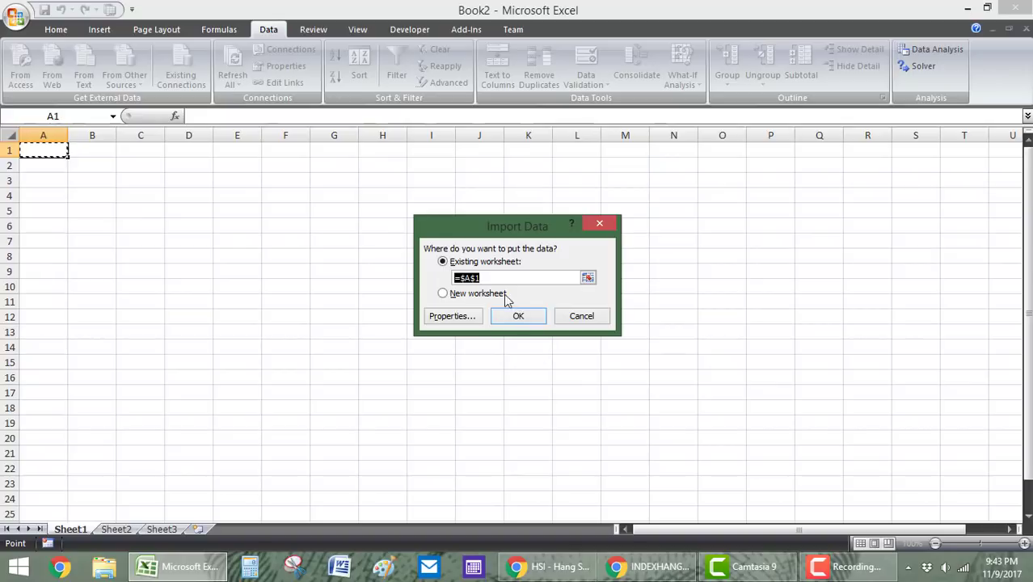
Import the page into Sheet1 at $A$1 and check the Hang Seng value 29,203.74 in B41
{"action": "left_click", "coordinate": [520, 316]}
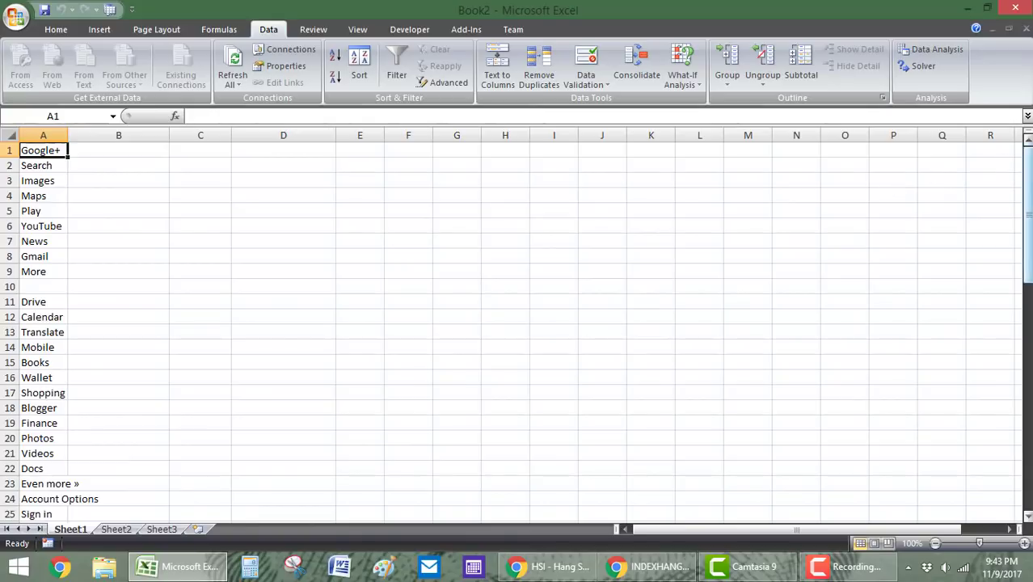
{"action": "left_click_drag", "start_coordinate": [1030, 165], "coordinate": [1029, 339]}
{"action": "left_click", "coordinate": [138, 270]}
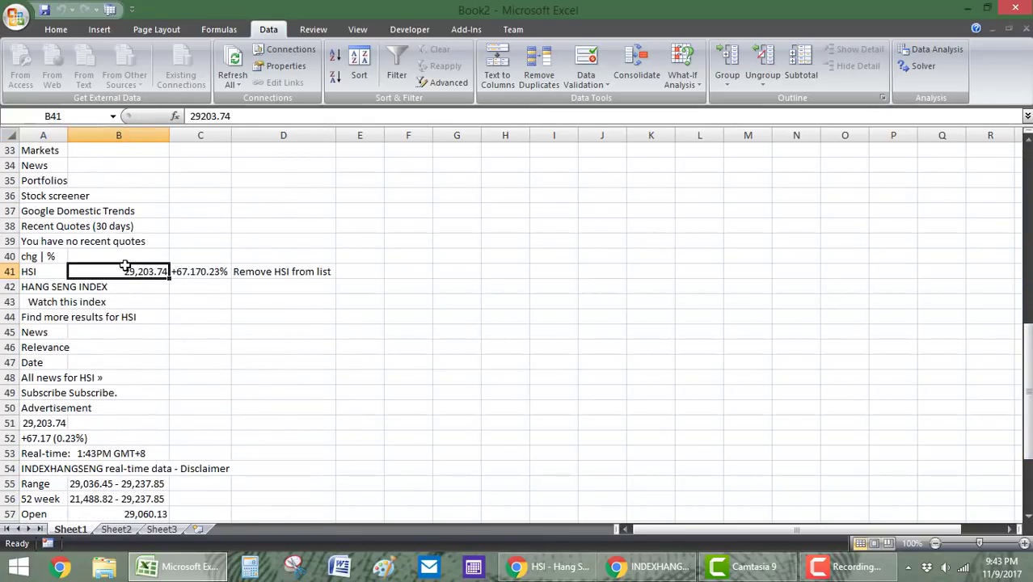
{"action": "scroll", "coordinate": [143, 301], "scroll_direction": "up", "scroll_amount": 11}
{"action": "scroll", "coordinate": [143, 302], "scroll_direction": "down", "scroll_amount": 1}
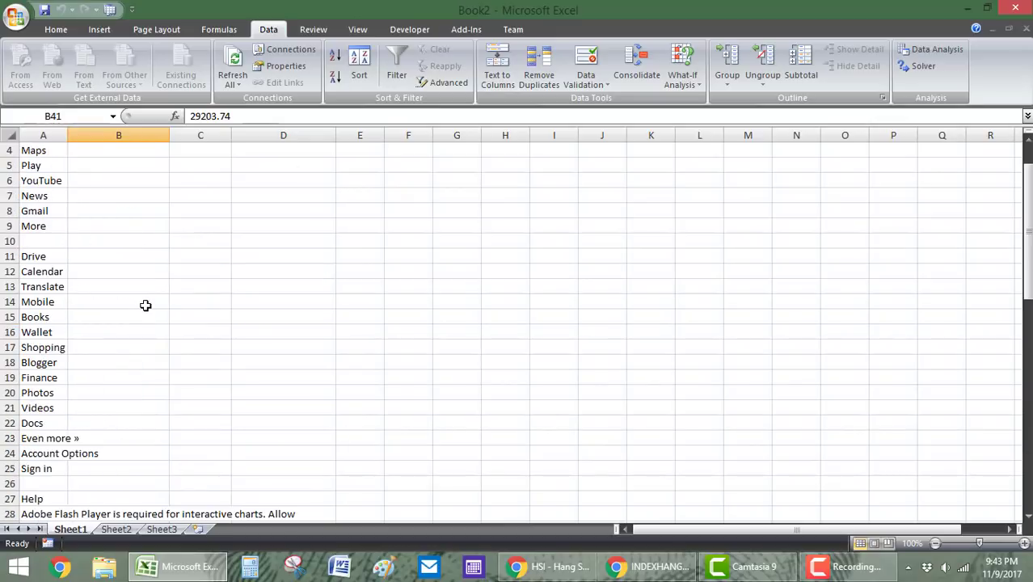
{"action": "scroll", "coordinate": [129, 291], "scroll_direction": "up", "scroll_amount": 1}
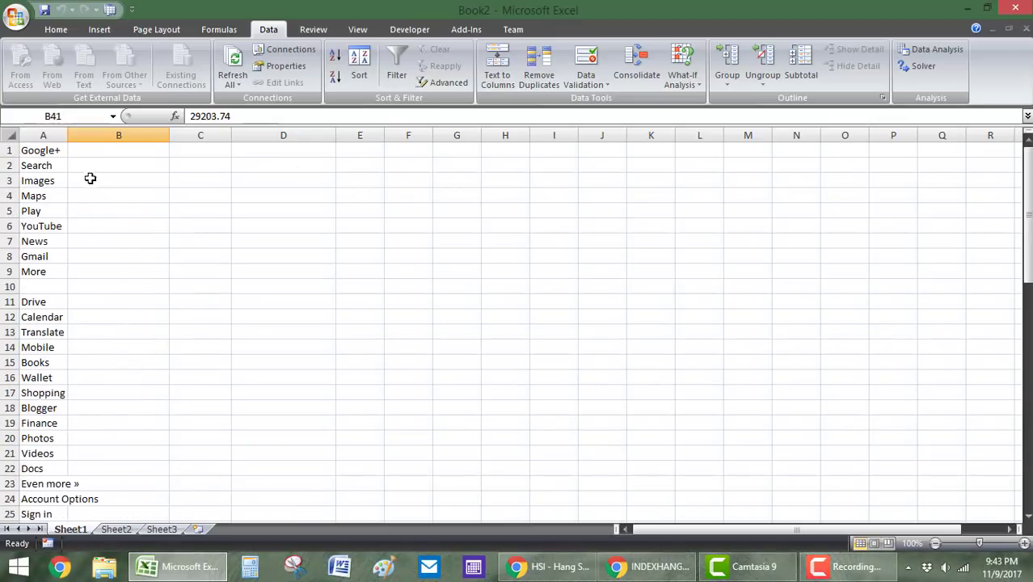
{"action": "left_click_drag", "start_coordinate": [41, 150], "coordinate": [50, 327]}
{"action": "left_click", "coordinate": [118, 301]}
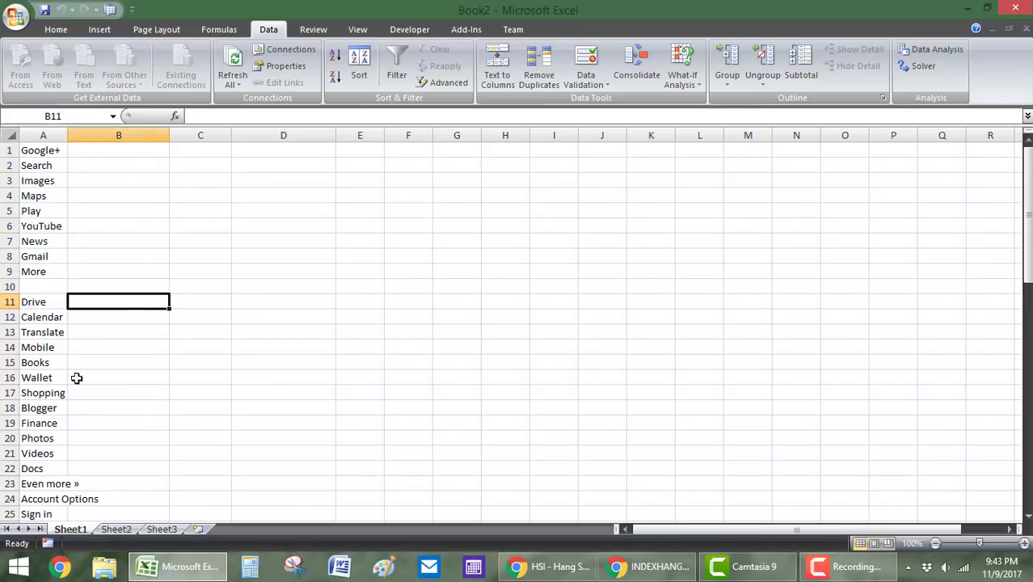
Enter =Sheet1!B41 in Sheet2 cell A1 to link the Hang Seng value
{"action": "left_click", "coordinate": [116, 530]}
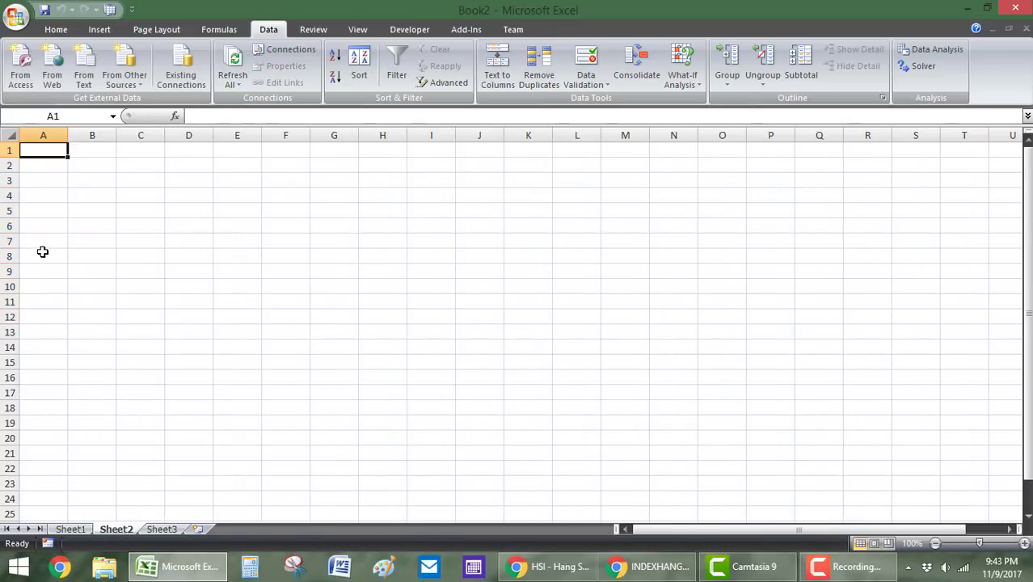
{"action": "type", "text": "=sheet1!B41"}
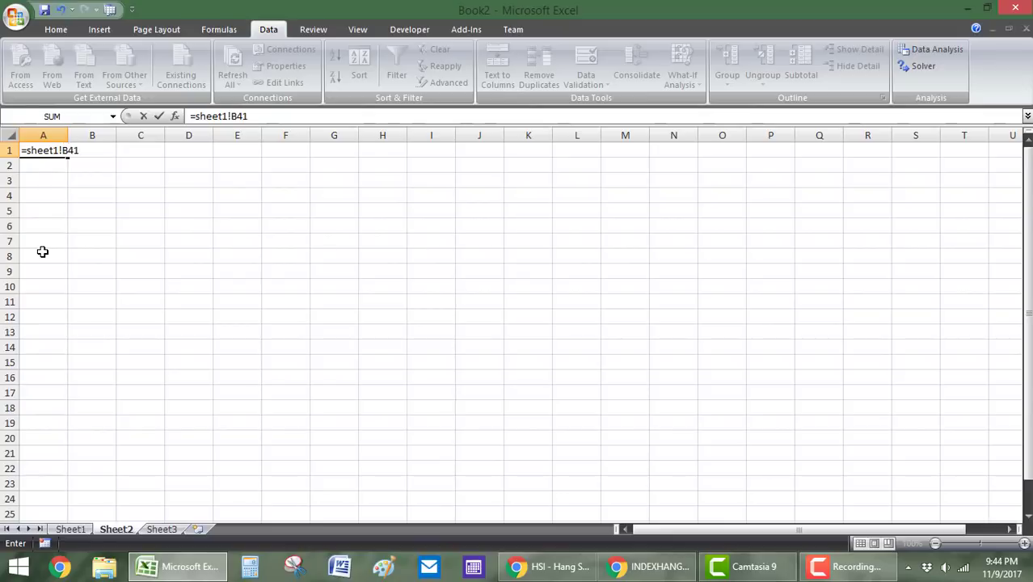
{"action": "key", "text": "Return"}
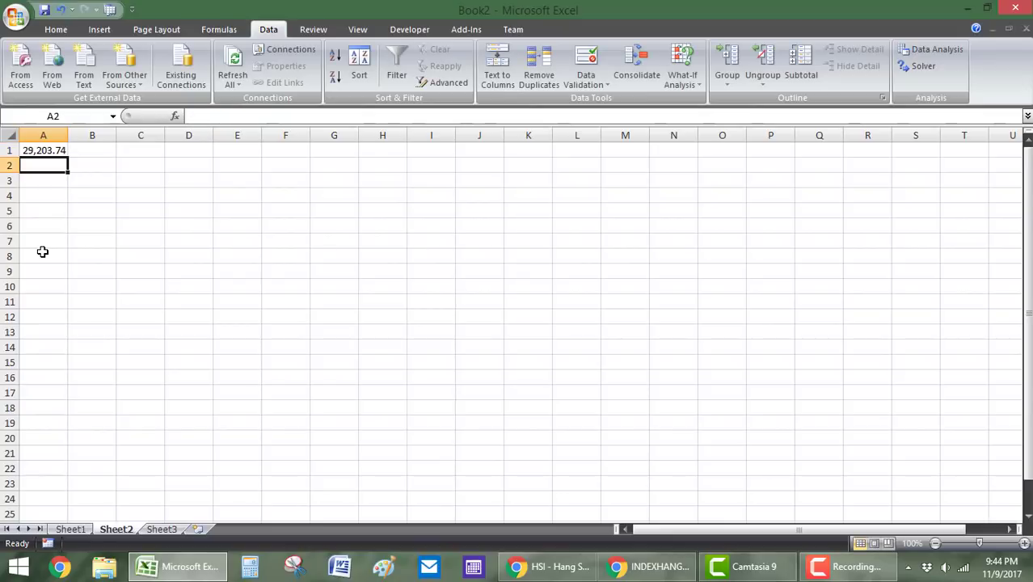
Label cell C1 'hang seng' and check the A1 link formula
{"action": "left_click", "coordinate": [127, 152]}
{"action": "type", "text": "h"}
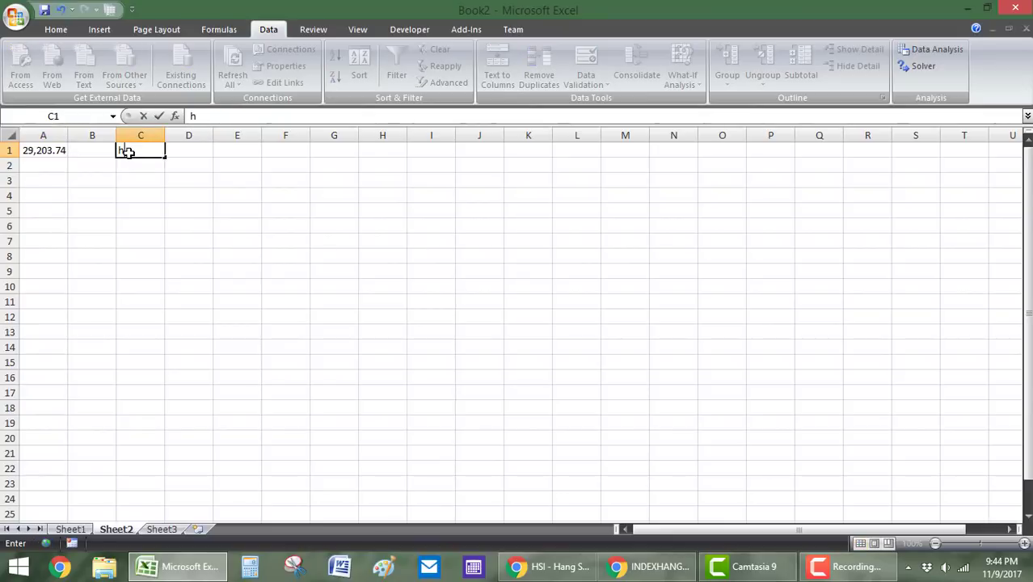
{"action": "type", "text": "ang seng"}
{"action": "key", "text": "Return"}
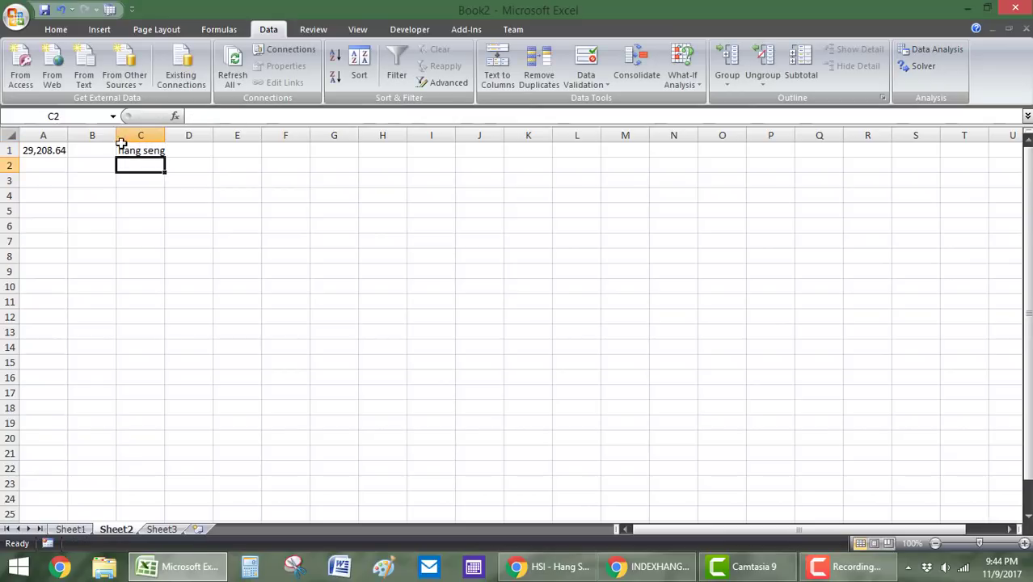
{"action": "left_click", "coordinate": [54, 147]}
{"action": "left_click", "coordinate": [150, 154]}
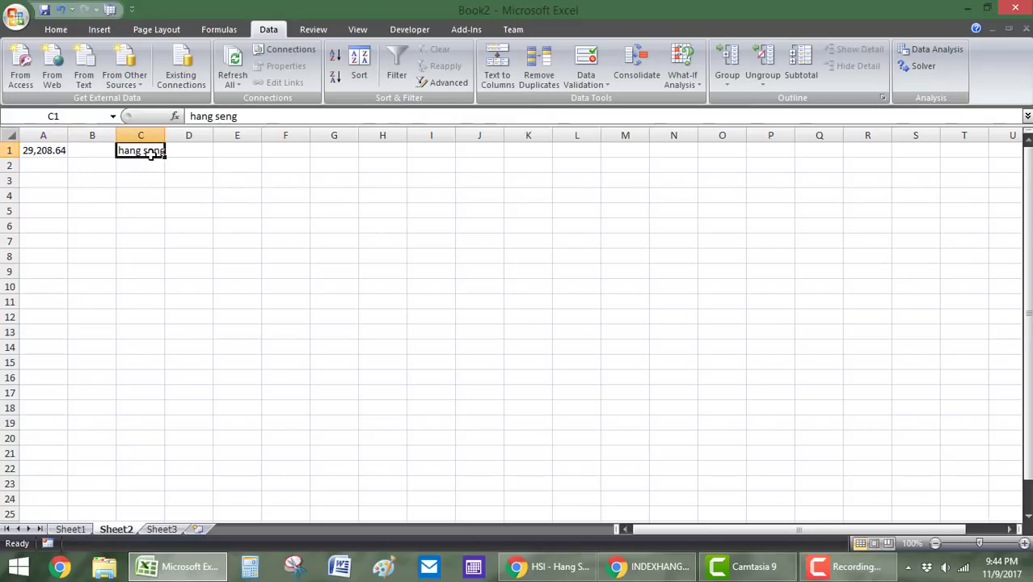
{"action": "key", "text": "Return"}
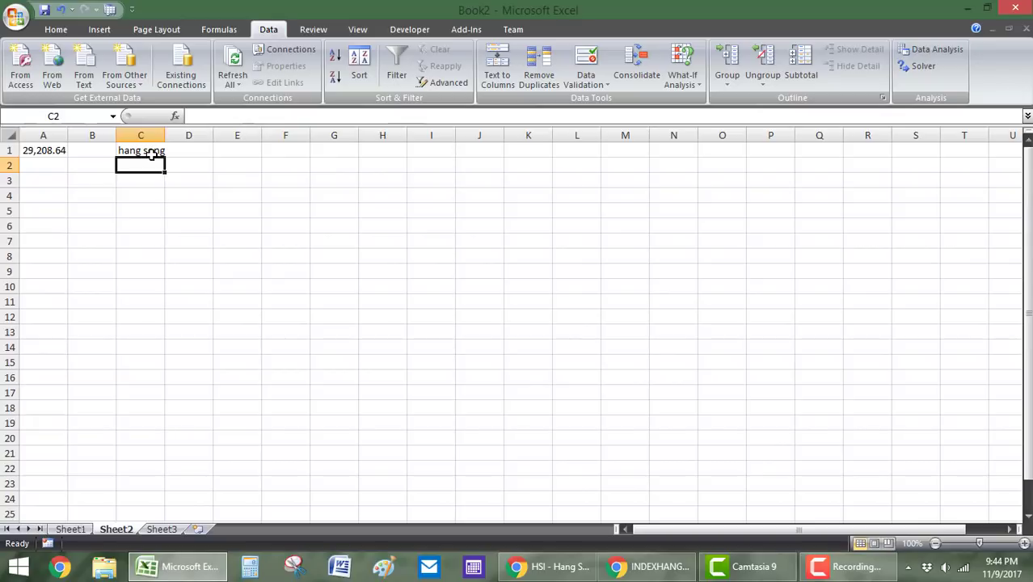
{"action": "left_click", "coordinate": [182, 195]}
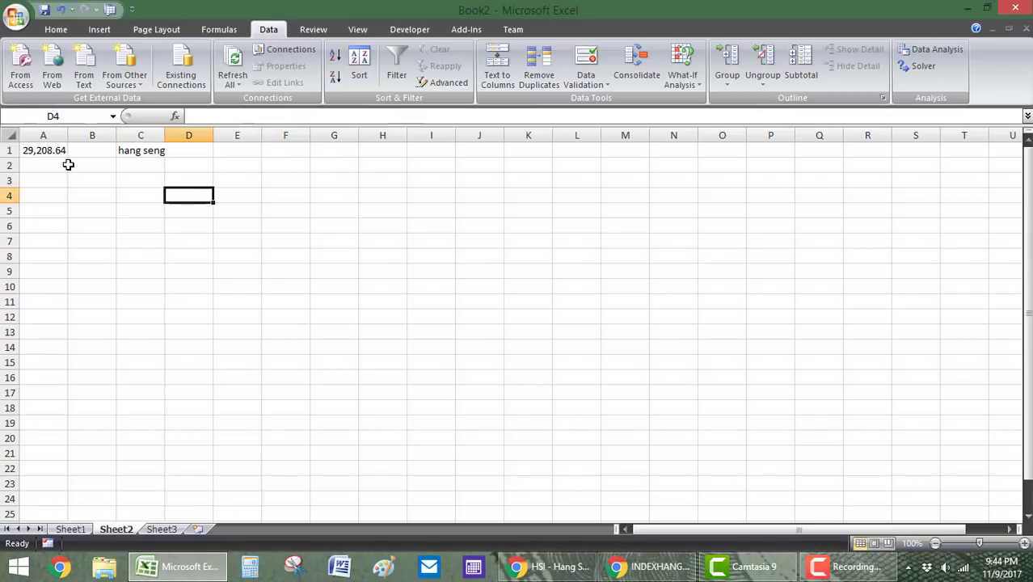
Let A1 auto-refresh to 29,210.51 and confirm it still references =Sheet1!B41
{"action": "left_click", "coordinate": [69, 165]}
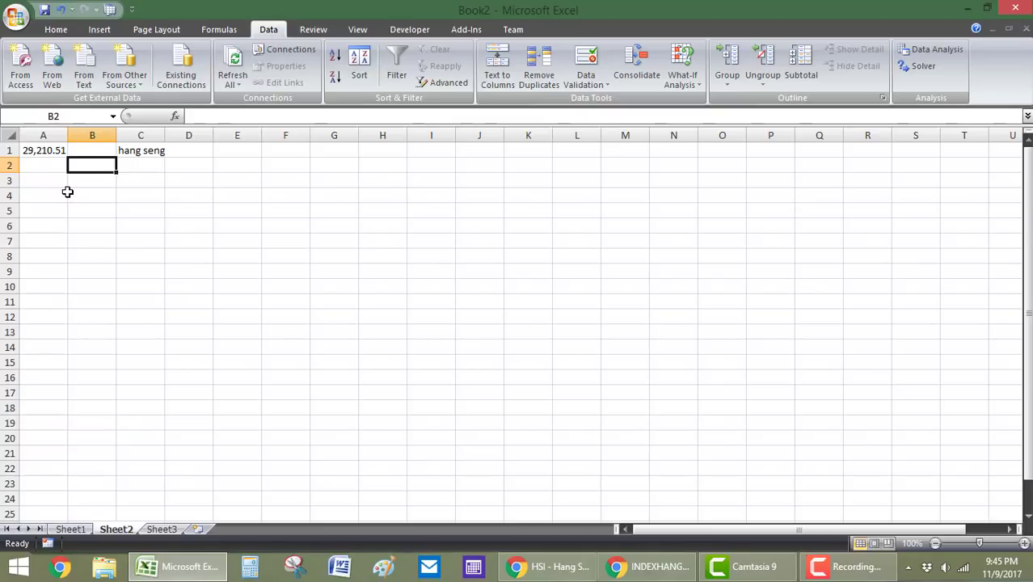
{"action": "left_click", "coordinate": [44, 163]}
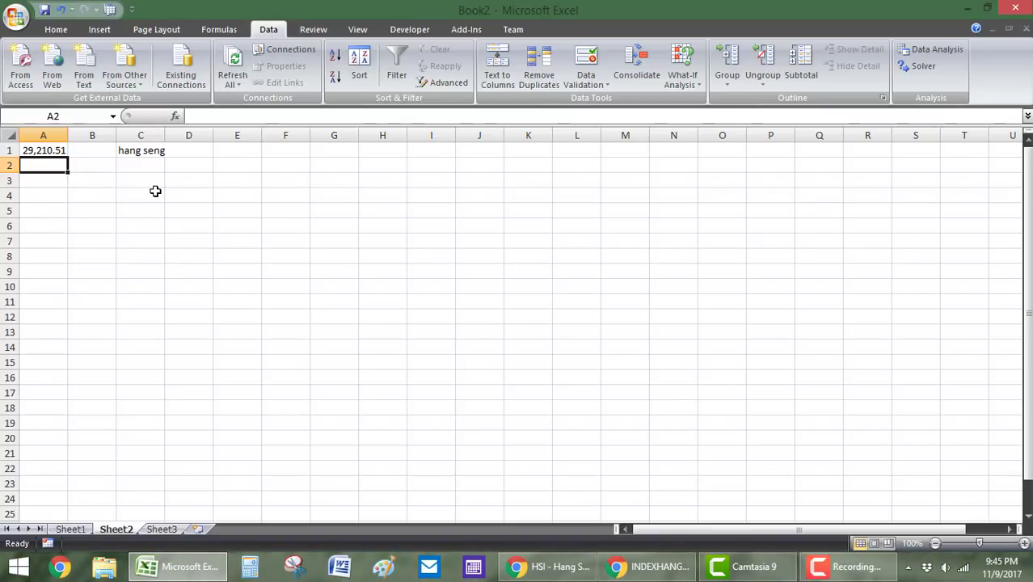
{"action": "left_click", "coordinate": [39, 152]}
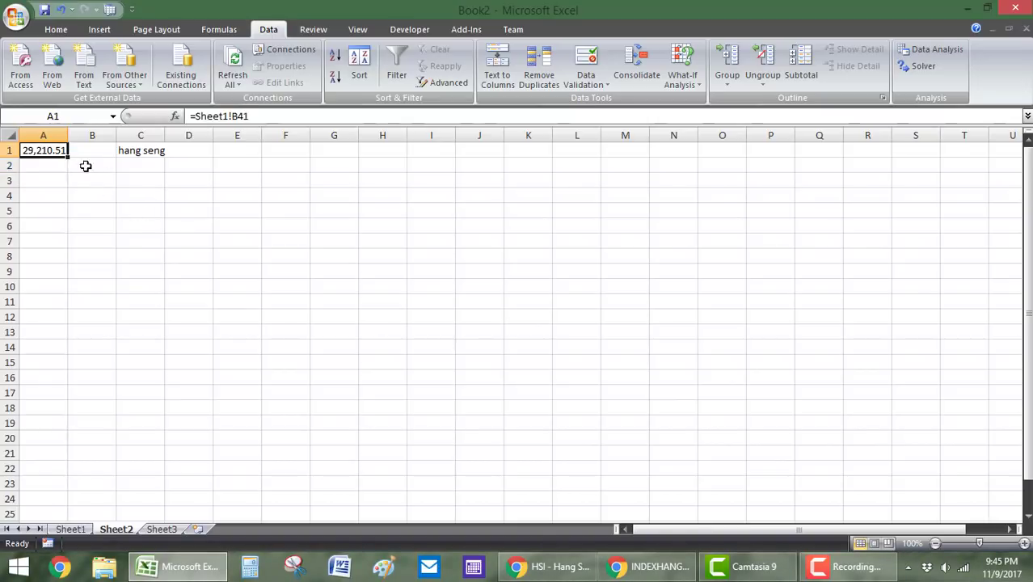
{"action": "left_click", "coordinate": [70, 529]}
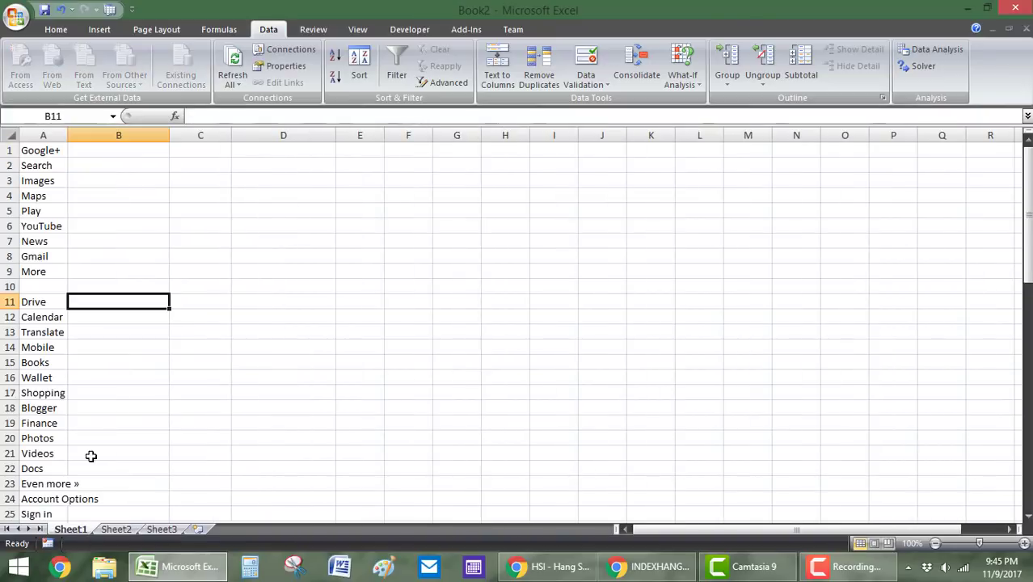
{"action": "left_click_drag", "start_coordinate": [78, 154], "coordinate": [622, 452]}
{"action": "left_click", "coordinate": [343, 218]}
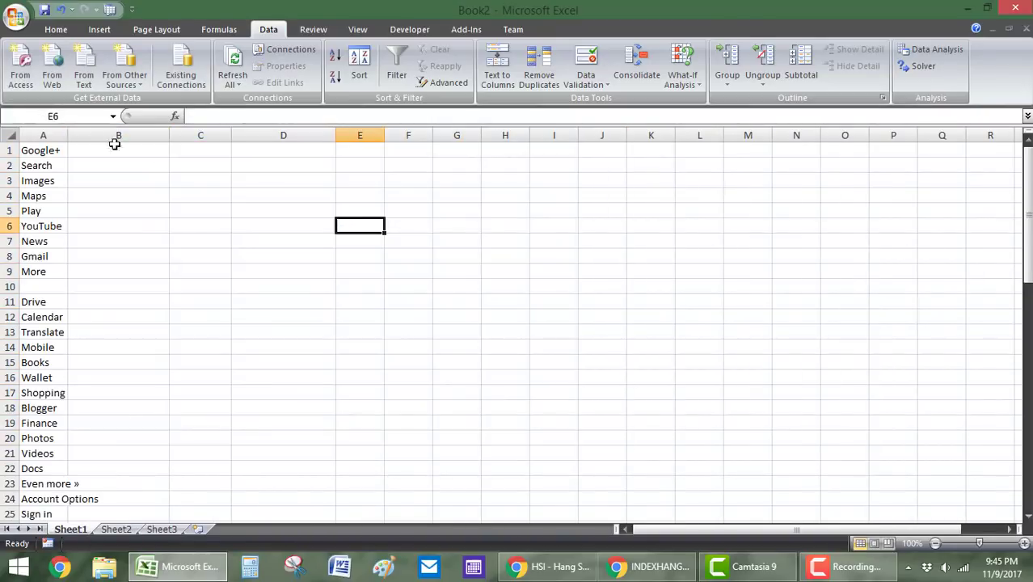
{"action": "left_click", "coordinate": [116, 529]}
{"action": "left_click_drag", "start_coordinate": [45, 150], "coordinate": [48, 317]}
{"action": "left_click", "coordinate": [117, 245]}
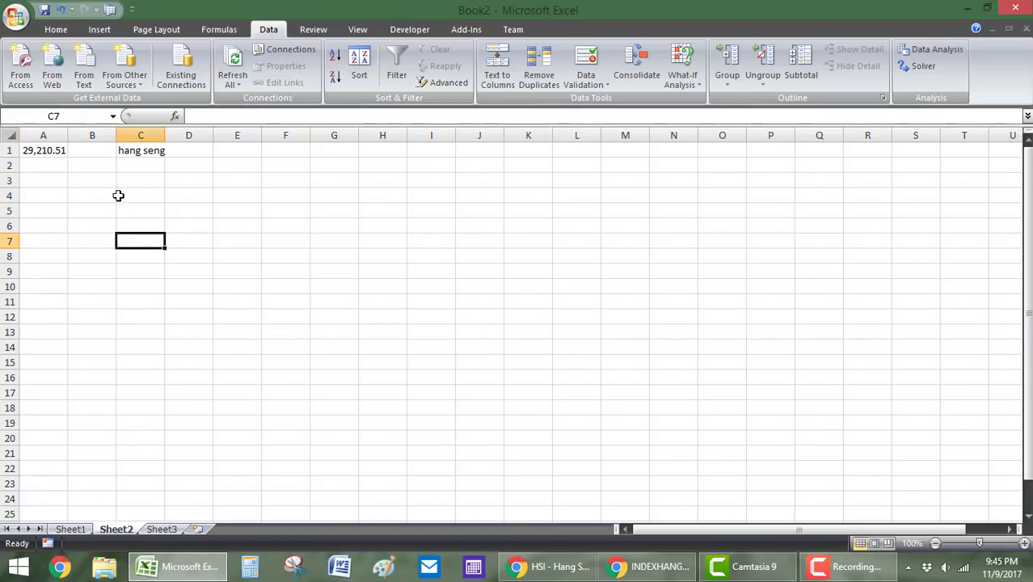
{"action": "left_click", "coordinate": [44, 150]}
{"action": "key", "text": "Return"}
{"action": "left_click", "coordinate": [41, 195]}
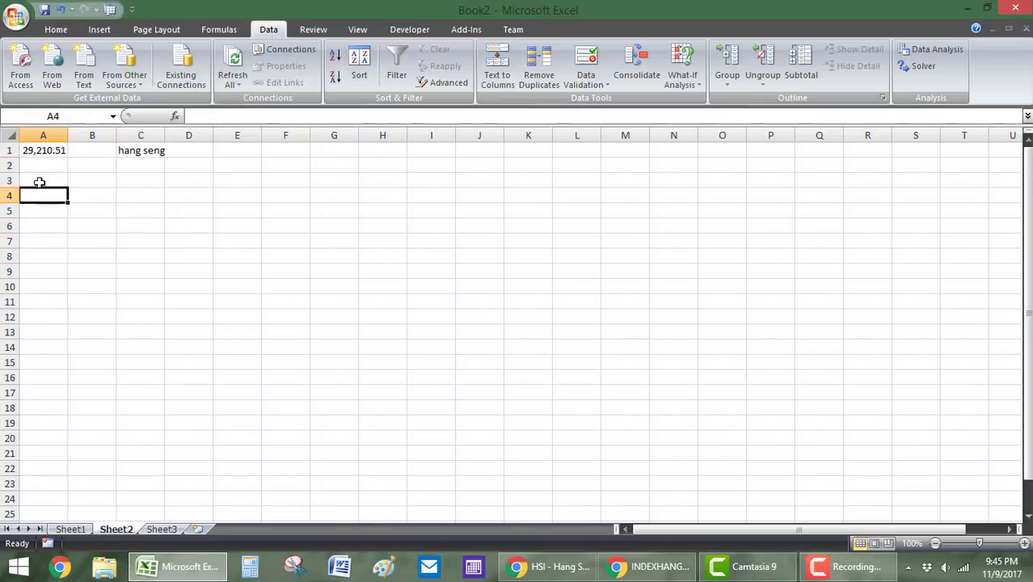
{"action": "left_click_drag", "start_coordinate": [38, 152], "coordinate": [34, 407]}
{"action": "left_click", "coordinate": [96, 257]}
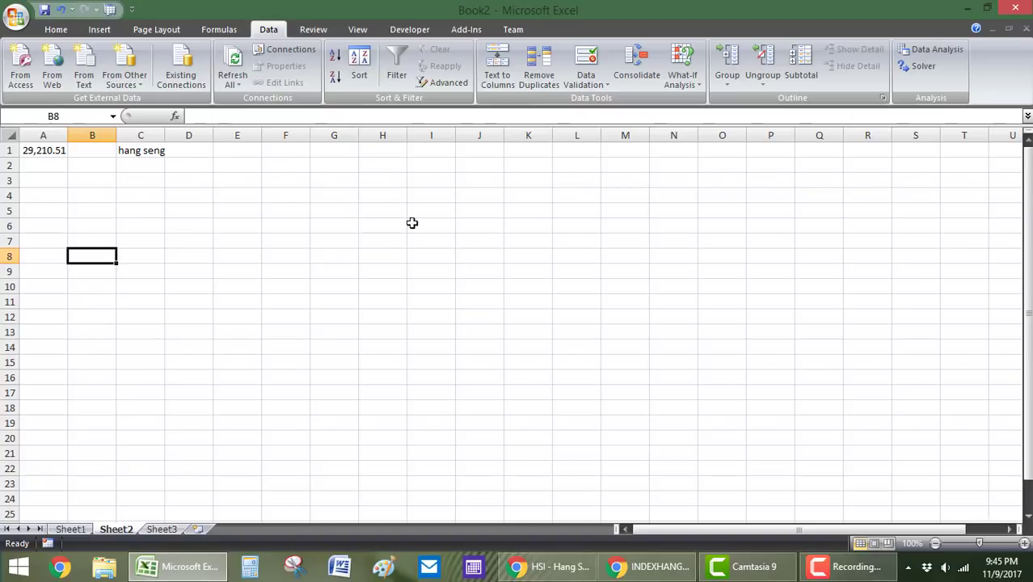
{"action": "left_click", "coordinate": [26, 152]}
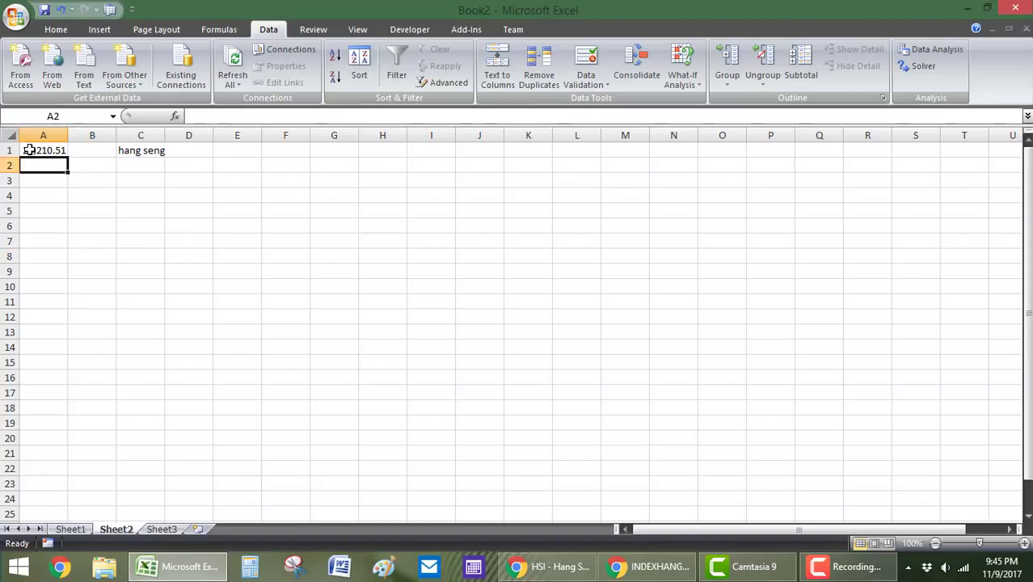